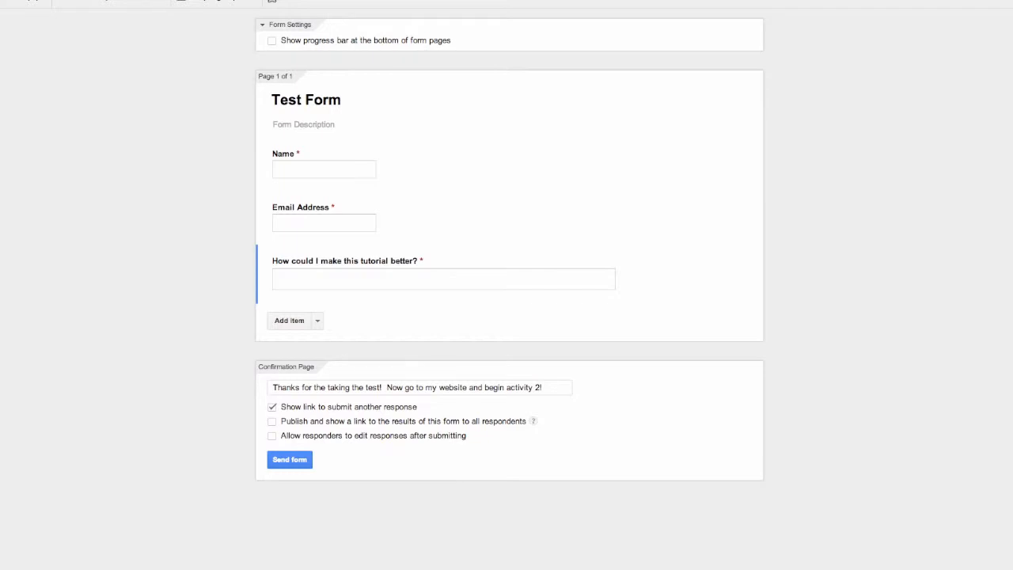
# Add a required multiple choice question titled "Who is the Current President of the United States?" at the end of the form
pyautogui.click(288, 320)
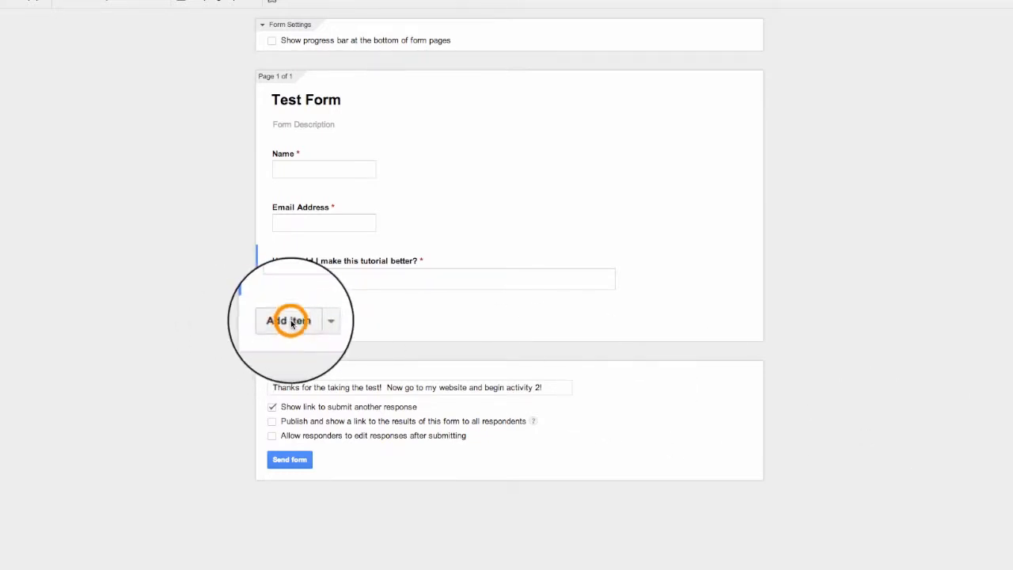
pyautogui.click(389, 370)
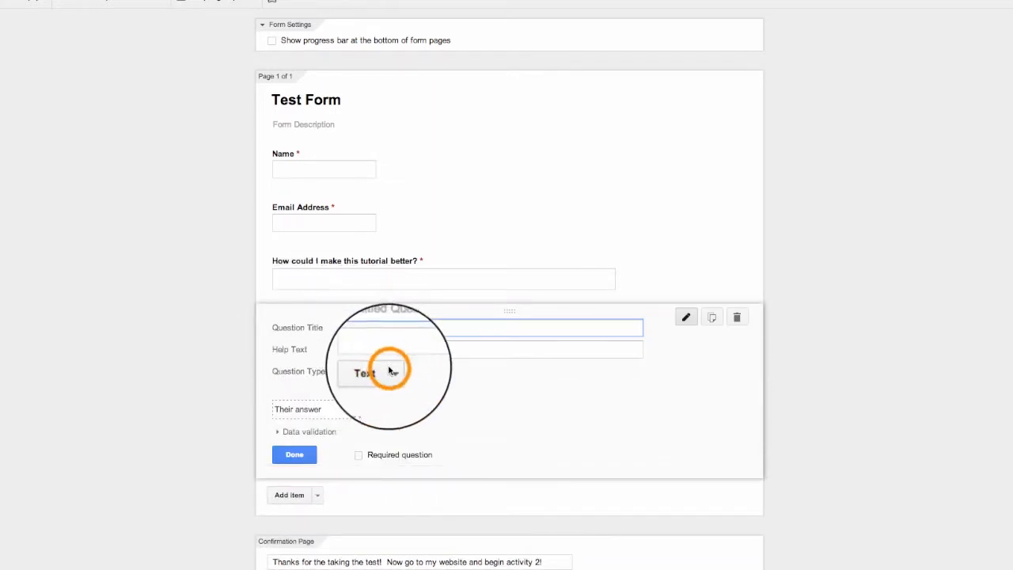
pyautogui.click(400, 406)
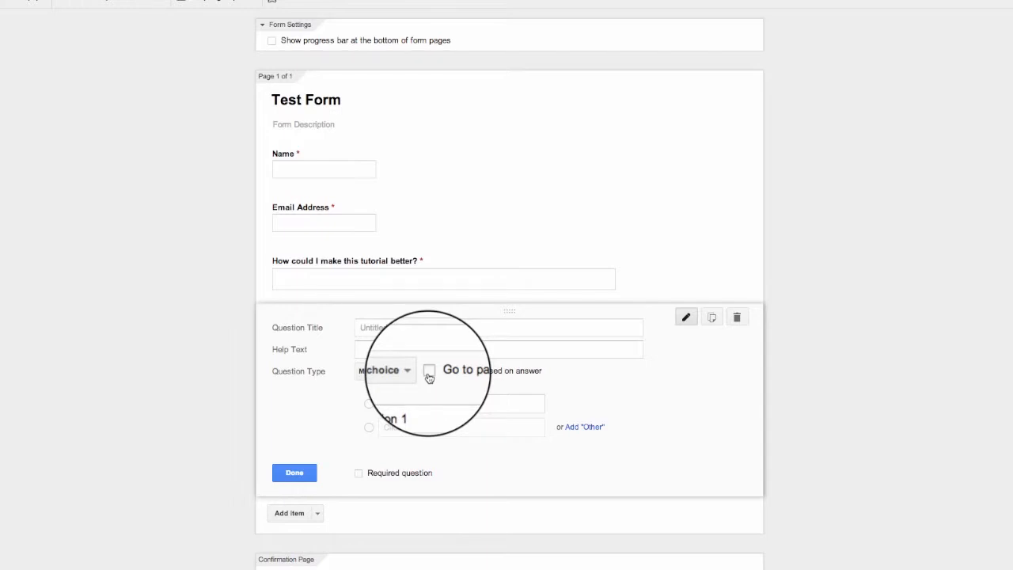
pyautogui.click(358, 472)
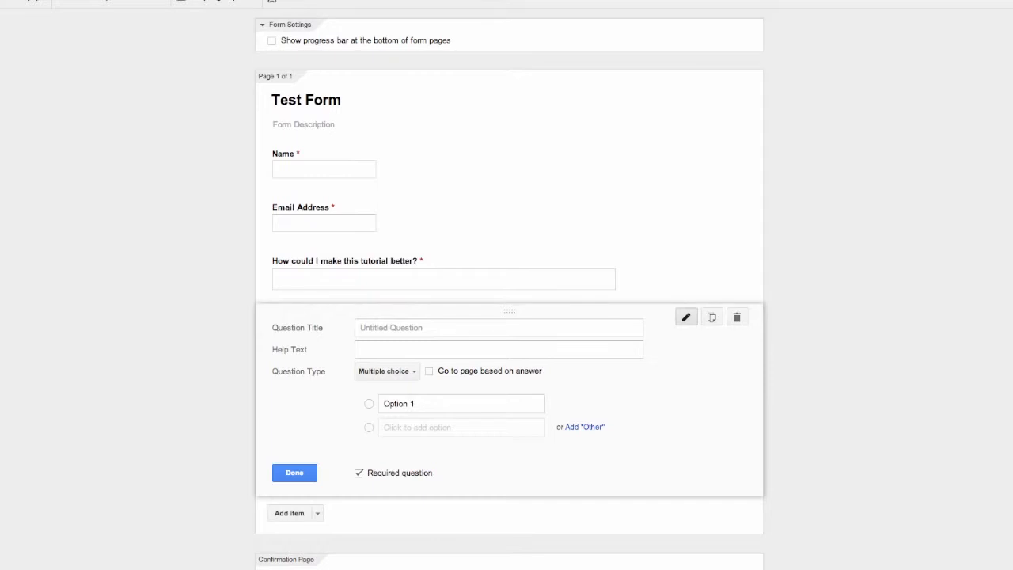
pyautogui.click(441, 327)
pyautogui.write('Who is the Current President of the United States?')
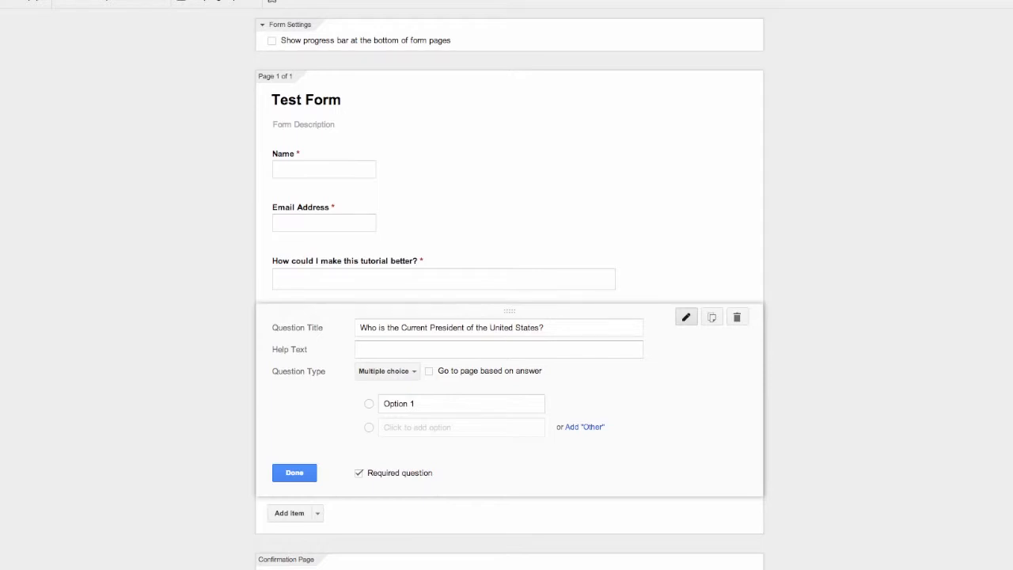
# Enter four answer options, George Washington, Barack Obama and two other people's names, and finish the president question
pyautogui.click(398, 403)
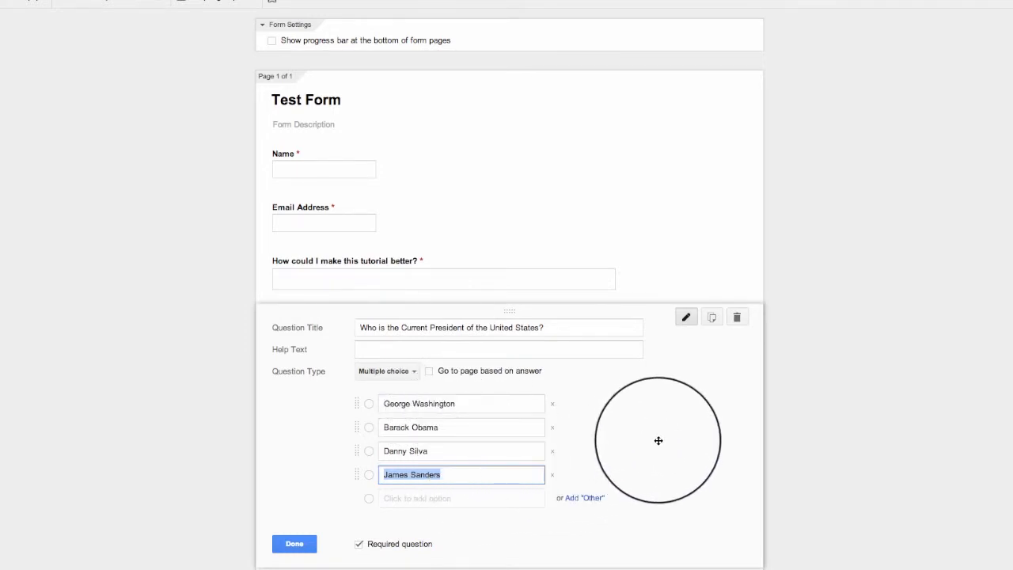
pyautogui.scroll(-2, 658, 440)
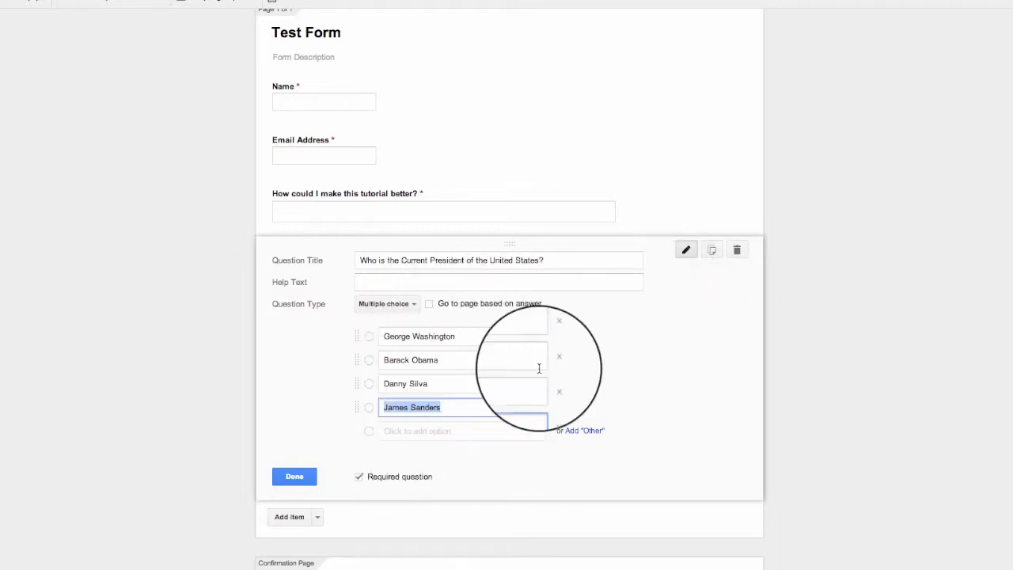
pyautogui.click(293, 479)
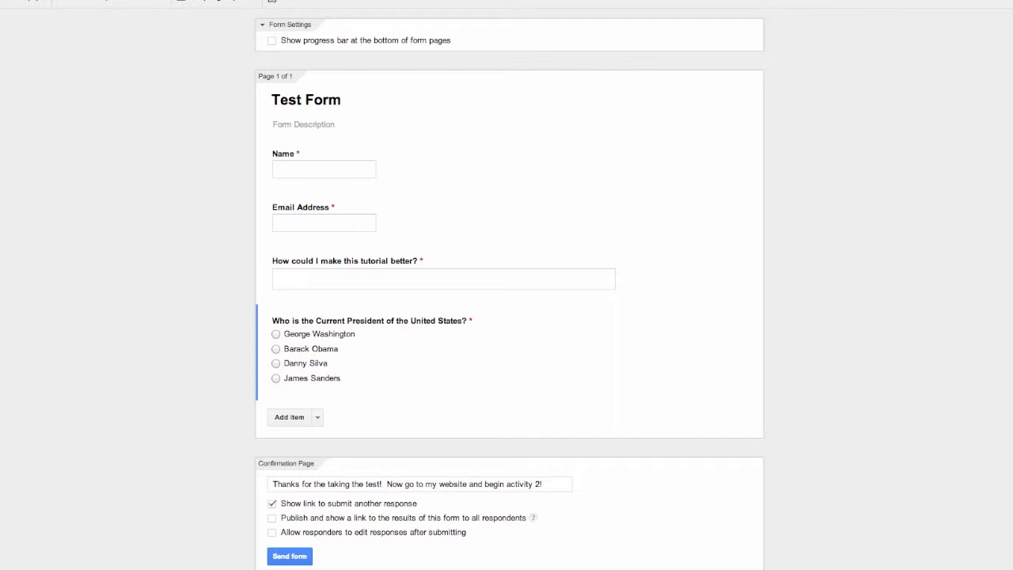
# Add a checkboxes question titled "Which two of the following are Google Tools in Drive?" below the president question
pyautogui.click(289, 417)
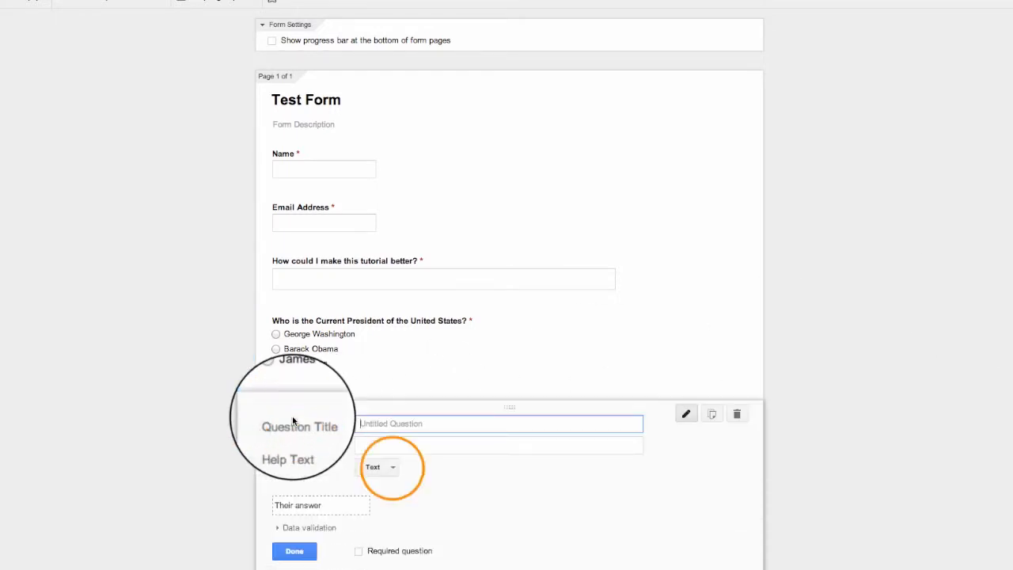
pyautogui.click(389, 470)
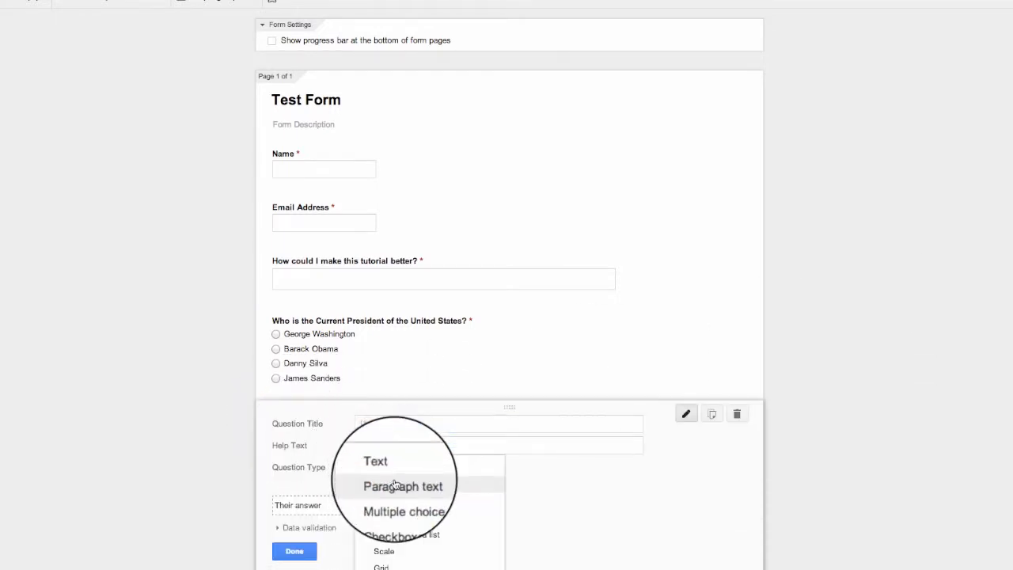
pyautogui.click(402, 518)
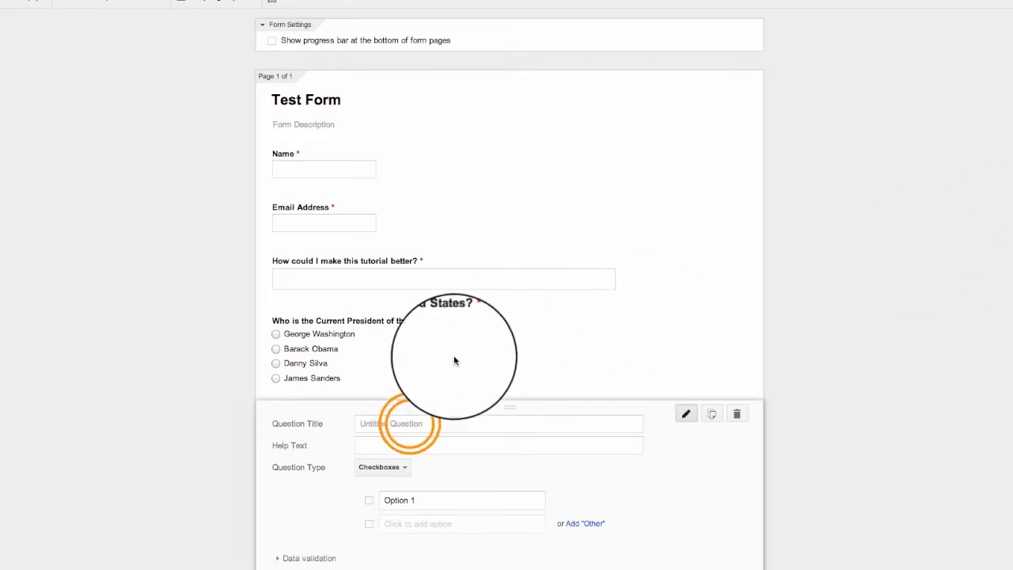
pyautogui.doubleClick(409, 424)
pyautogui.click(402, 274)
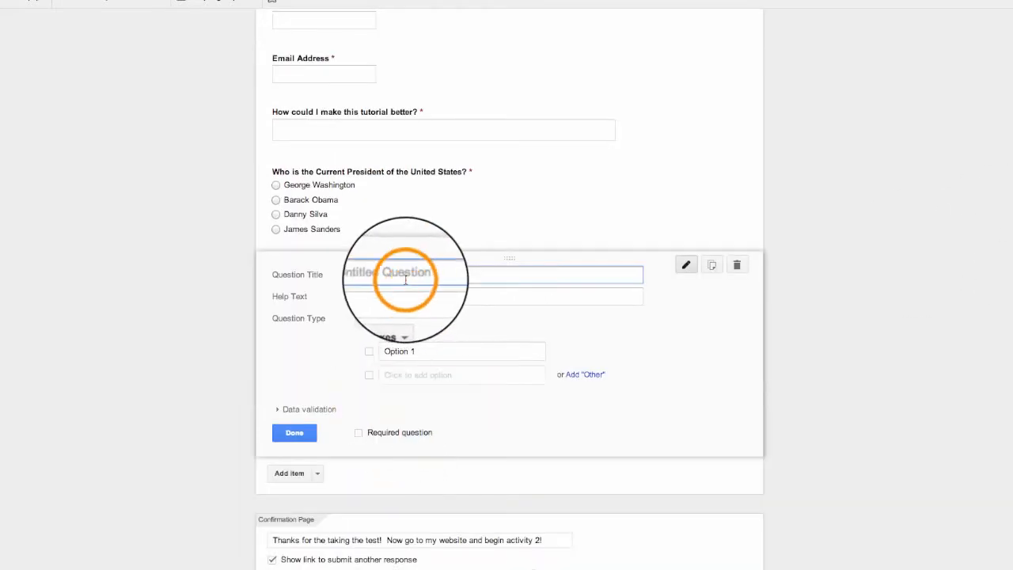
pyautogui.write('Which two of the following are Google Tools in Drive?')
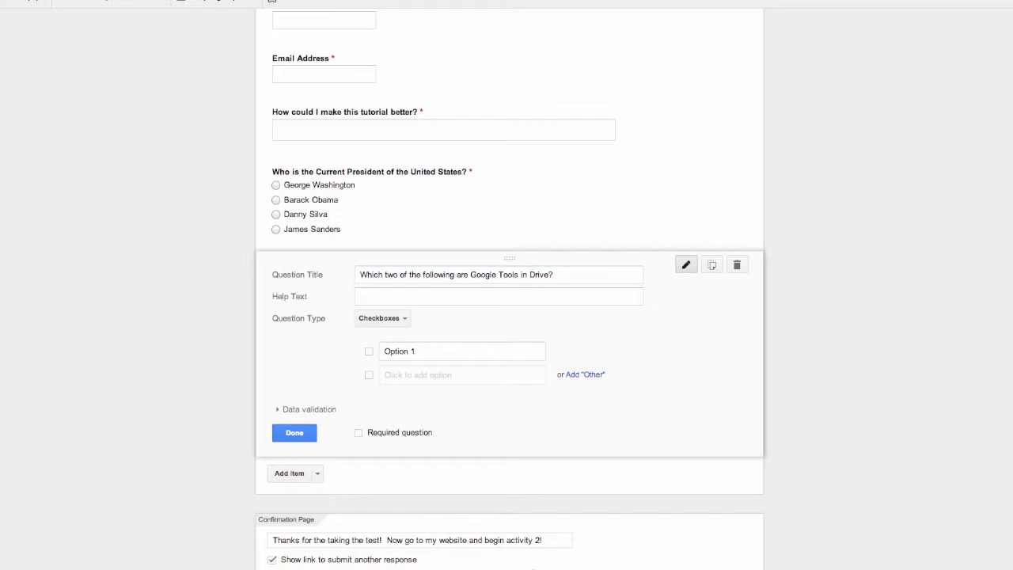
# Enter the checkbox options Docs, Excel, Keynote and Forms, make the question required and finish it
pyautogui.click(400, 351)
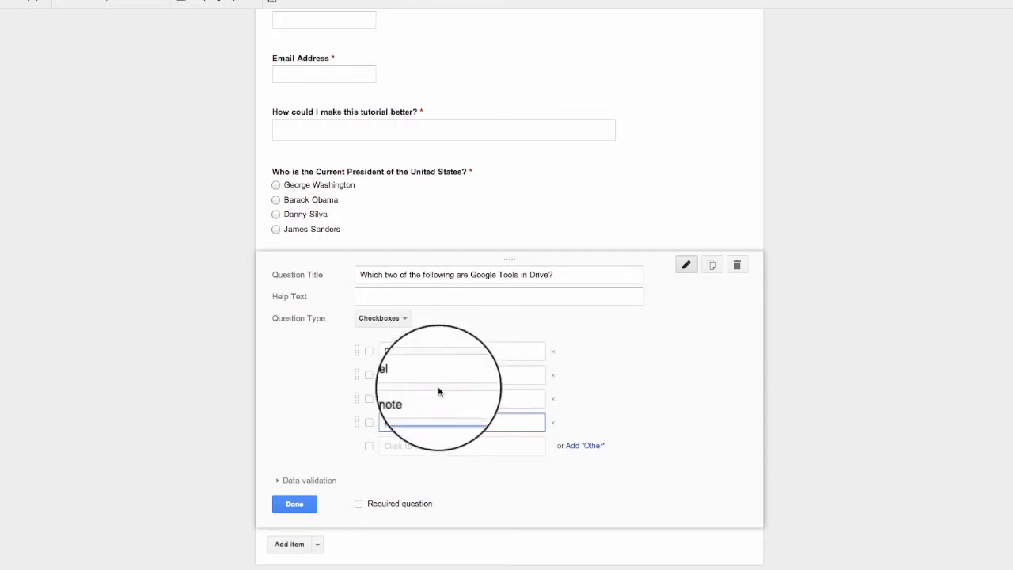
pyautogui.click(359, 504)
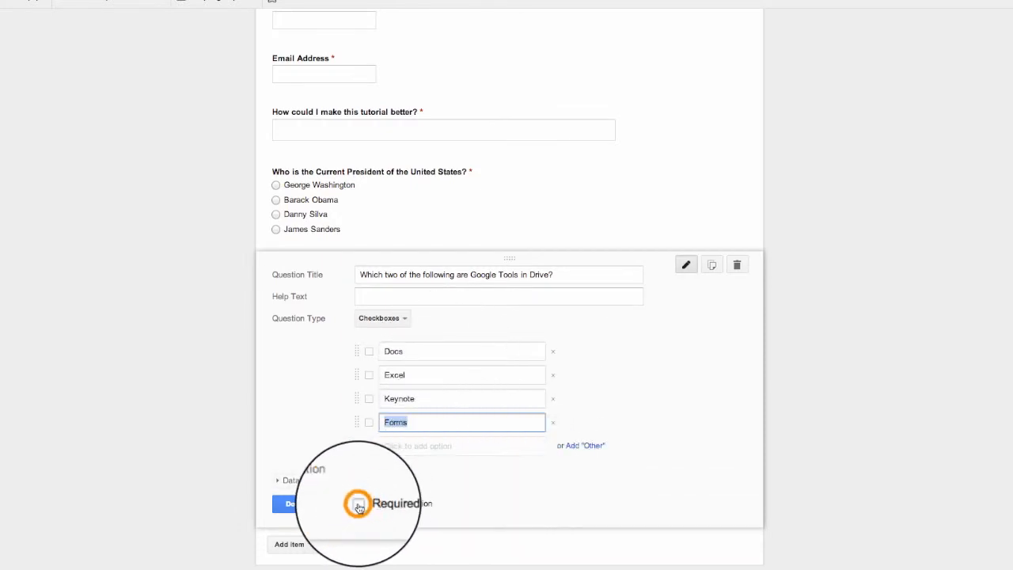
pyautogui.click(291, 503)
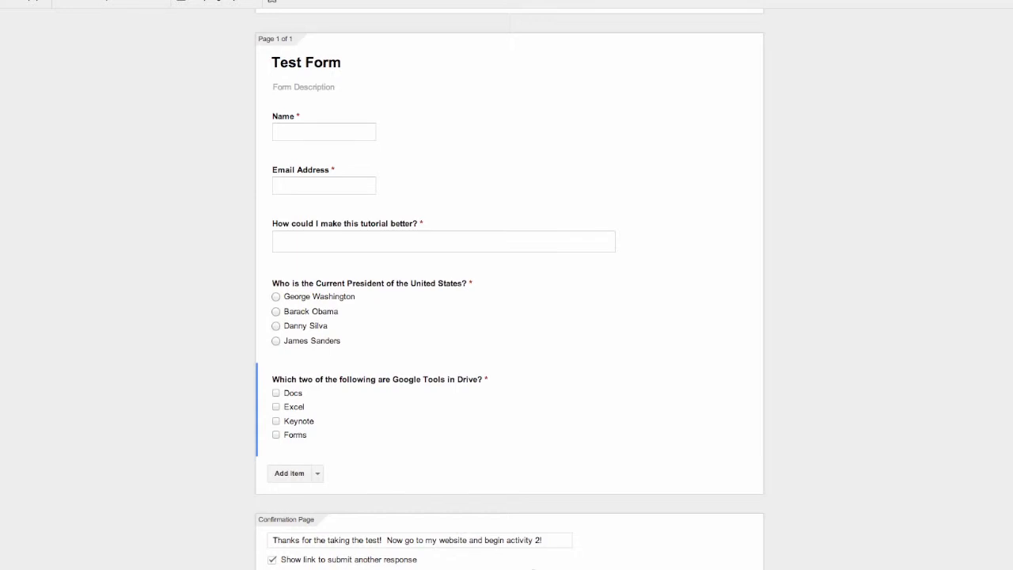
# Add a choose-from-a-list question titled "The best site for helping you implement technology into education."
pyautogui.click(284, 473)
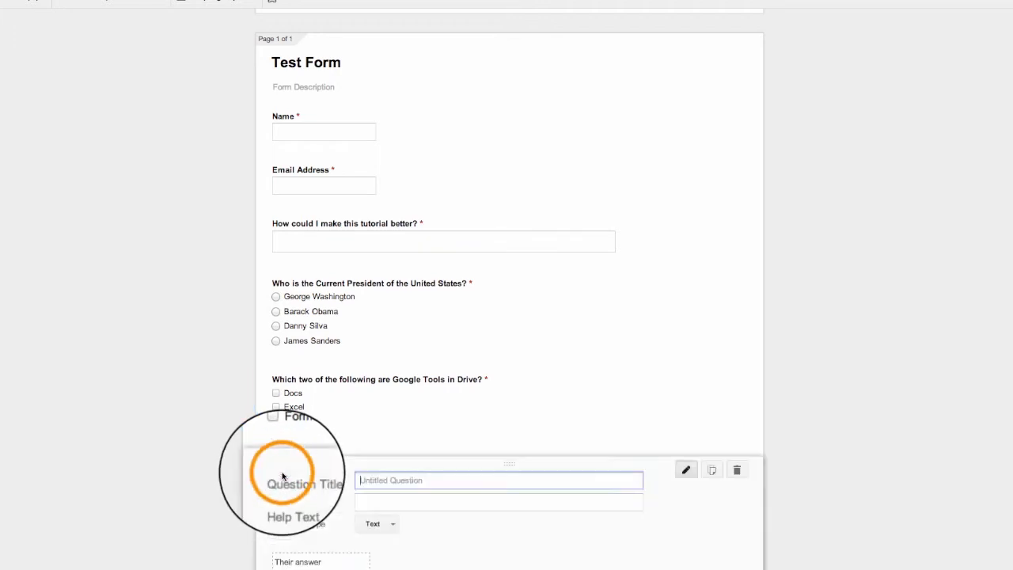
pyautogui.click(388, 524)
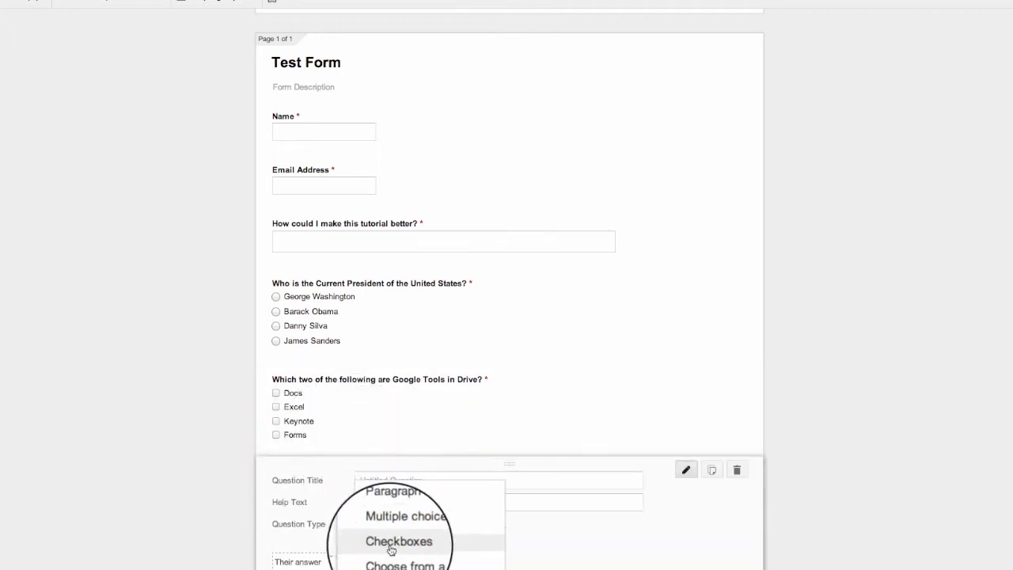
pyautogui.click(401, 558)
pyautogui.click(390, 478)
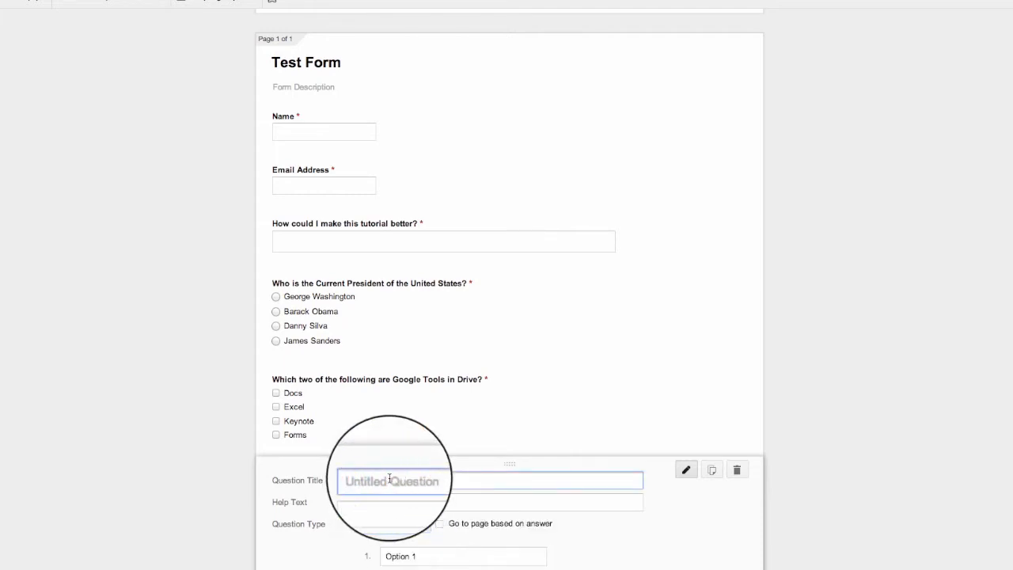
pyautogui.write('The best site for helping you implement technology into education.')
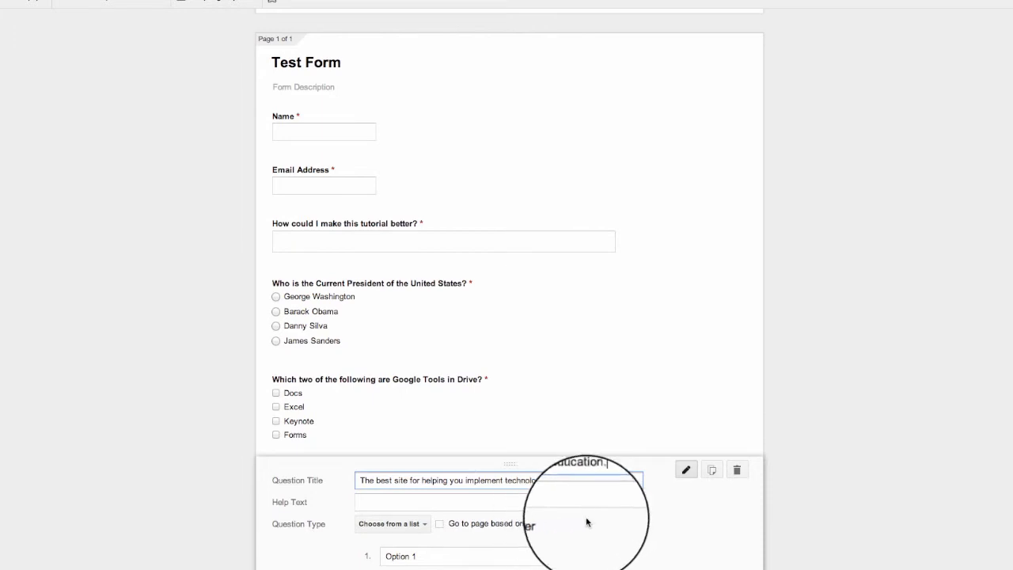
# Enter the list options Google.com, Bing.com and EdTEchChallenge.com, make the question required and finish it
pyautogui.scroll(-2, 615, 522)
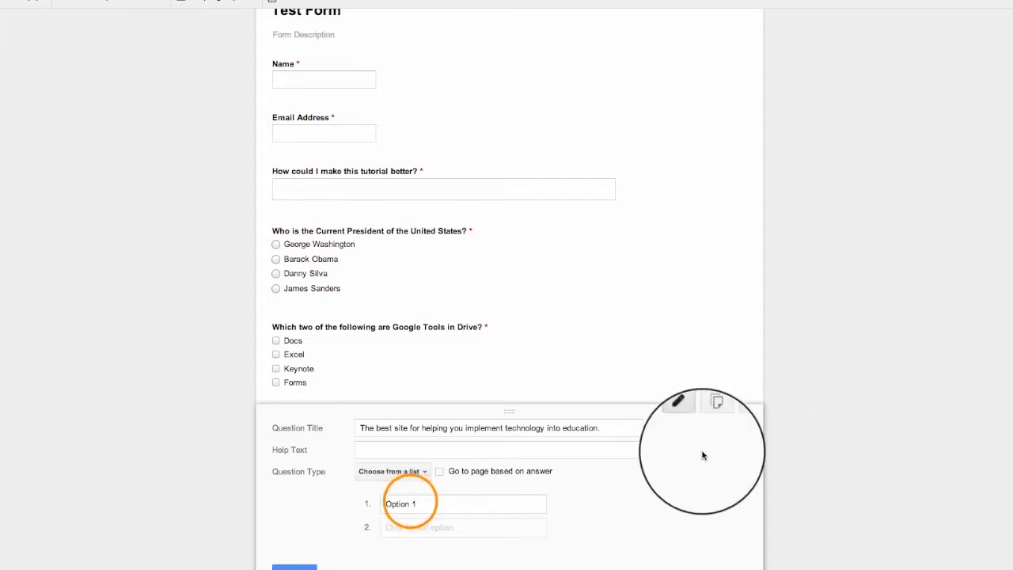
pyautogui.scroll(-3, 400, 507)
pyautogui.click(421, 362)
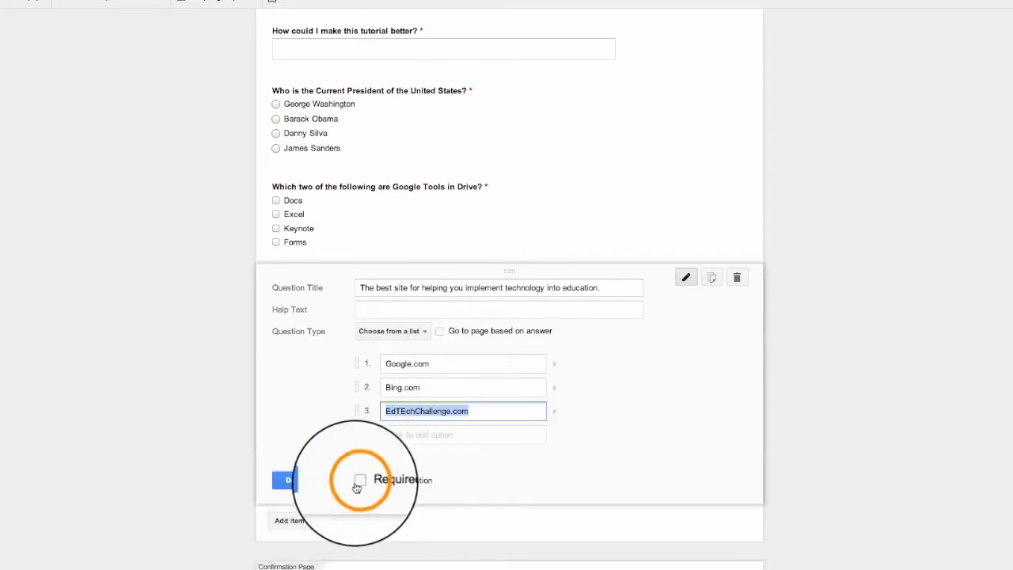
pyautogui.click(359, 481)
pyautogui.click(287, 481)
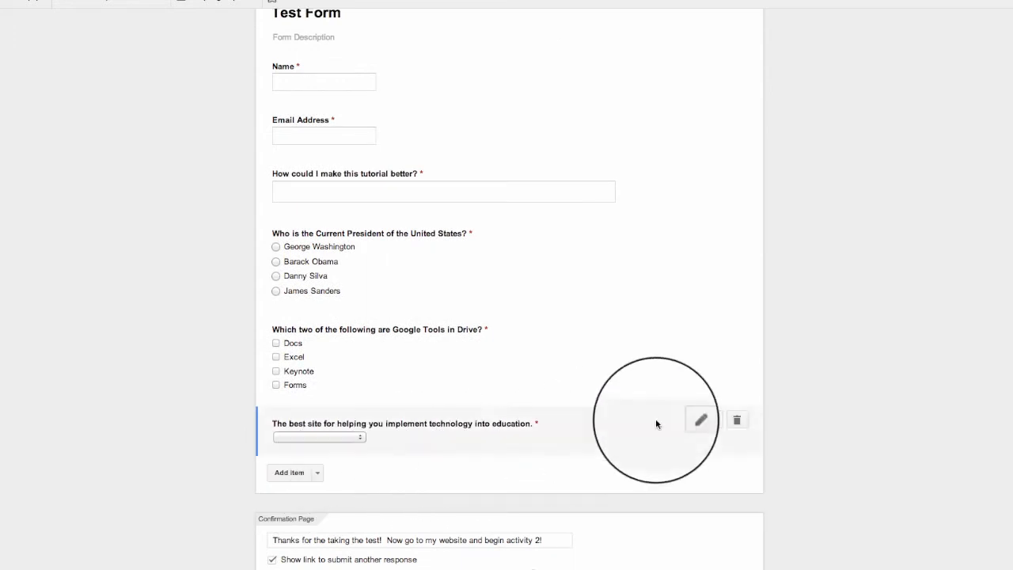
pyautogui.click(346, 436)
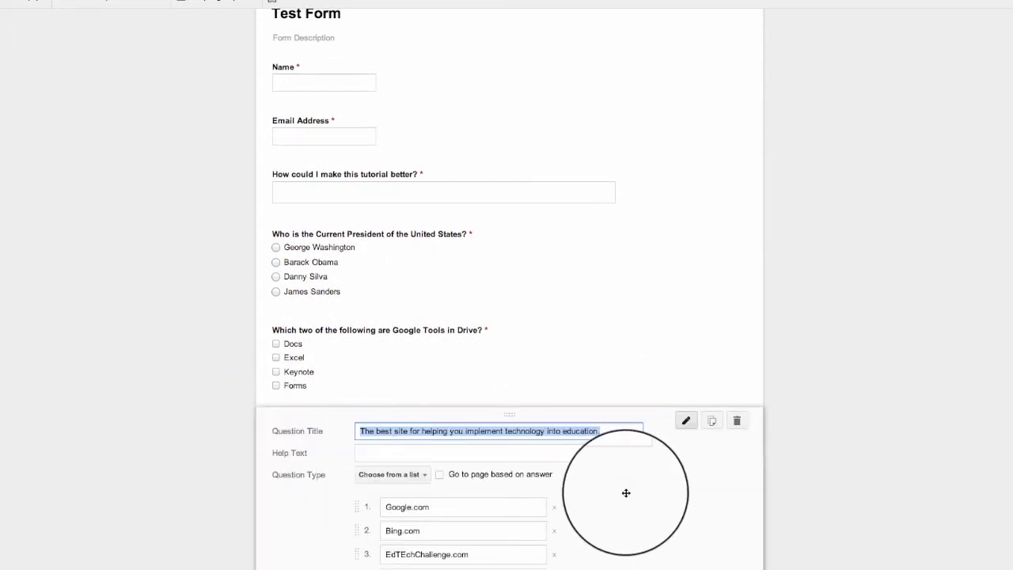
pyautogui.scroll(-3, 625, 493)
pyautogui.click(294, 497)
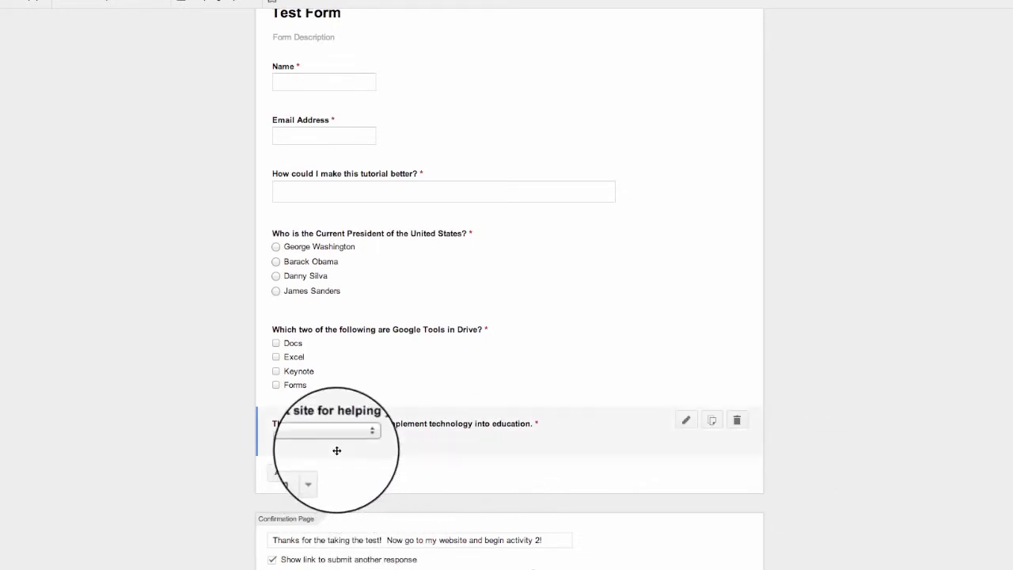
# Add a scale question titled "How would you rate this tutorial?" below the best-site question
pyautogui.click(287, 473)
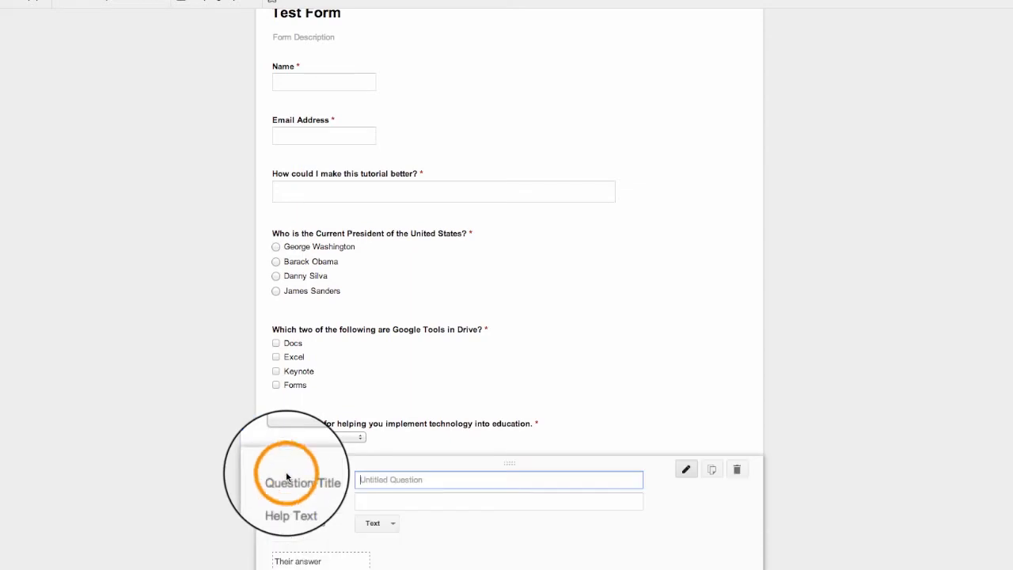
pyautogui.click(388, 527)
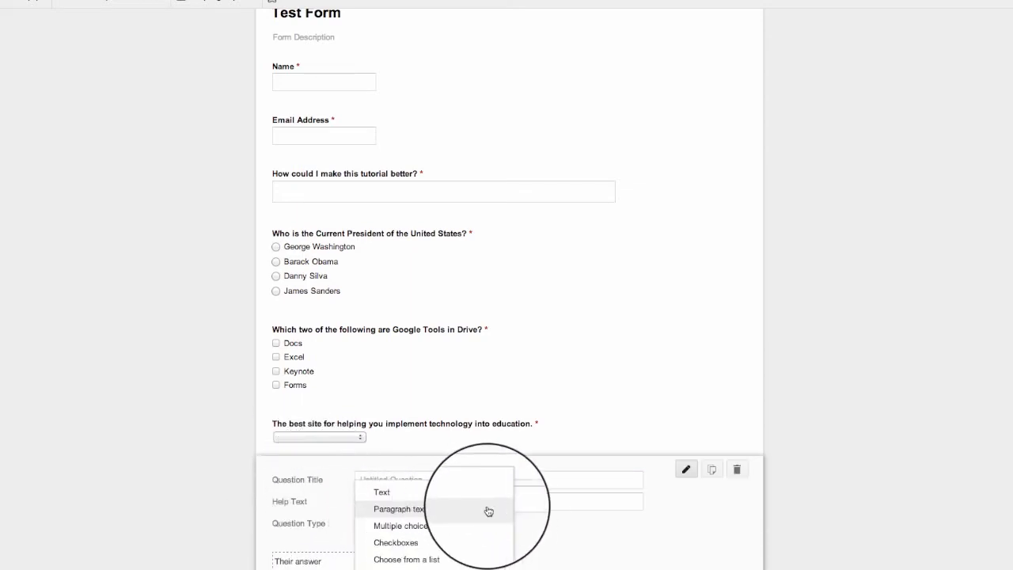
pyautogui.click(420, 569)
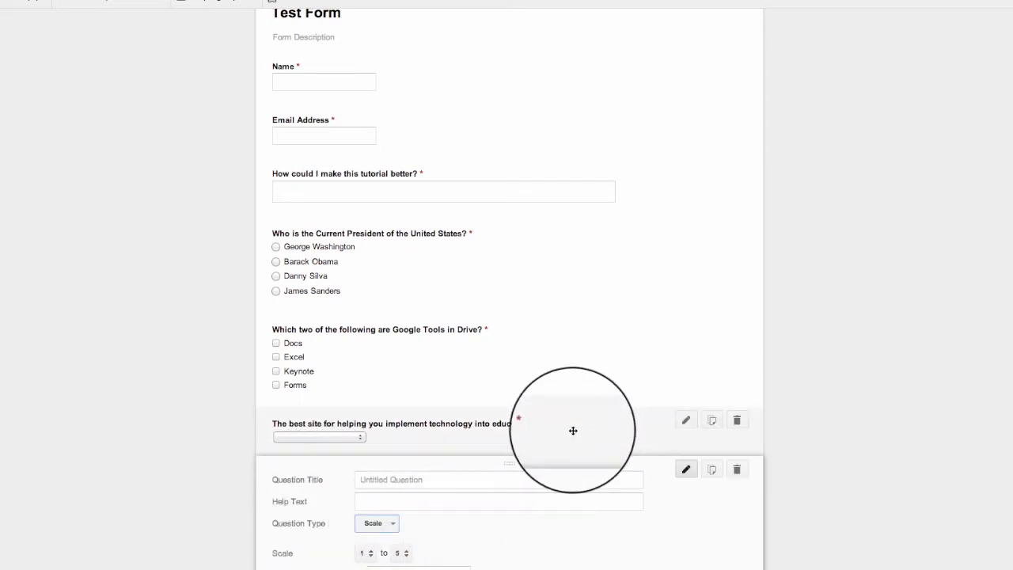
pyautogui.scroll(-3, 573, 428)
pyautogui.scroll(-1, 574, 427)
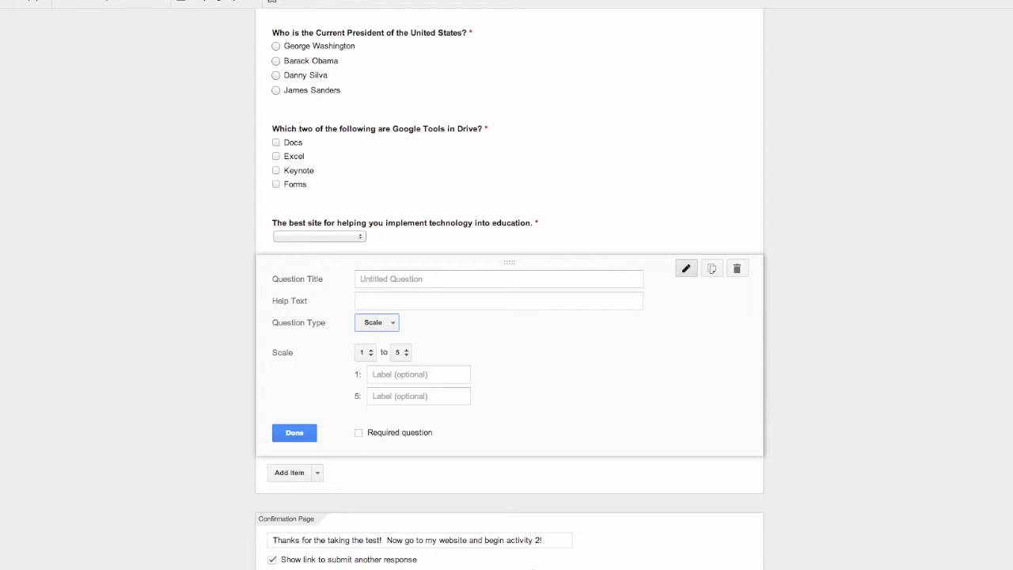
pyautogui.click(425, 280)
pyautogui.write('How would you rate this tutorial?')
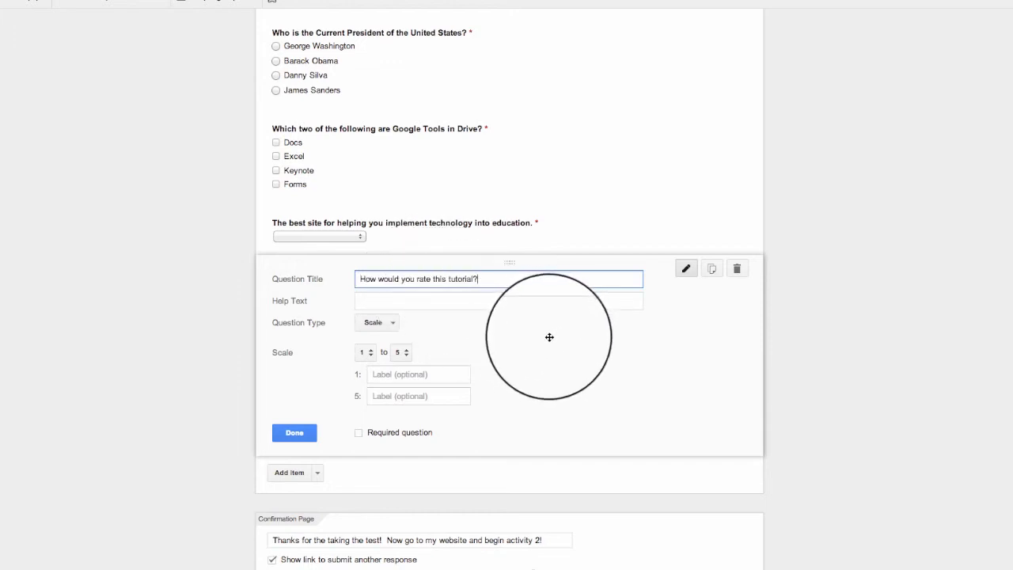
# Keep the scale at 1 to 5, label its ends "What??? I'm still lost!" and "SLAM! It's amazing!", and finish it as a required question
pyautogui.click(388, 323)
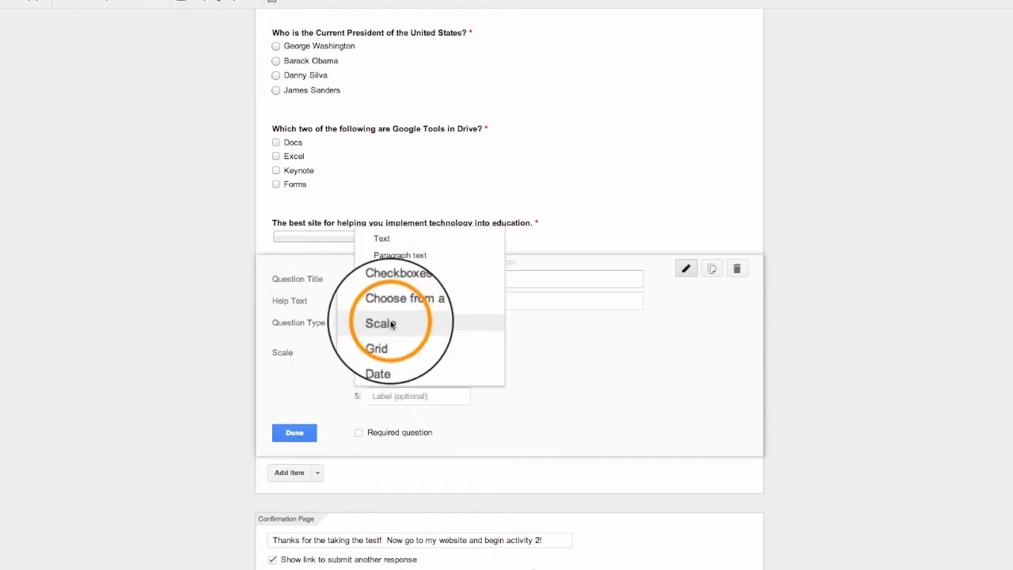
pyautogui.click(390, 323)
pyautogui.click(375, 355)
pyautogui.click(375, 356)
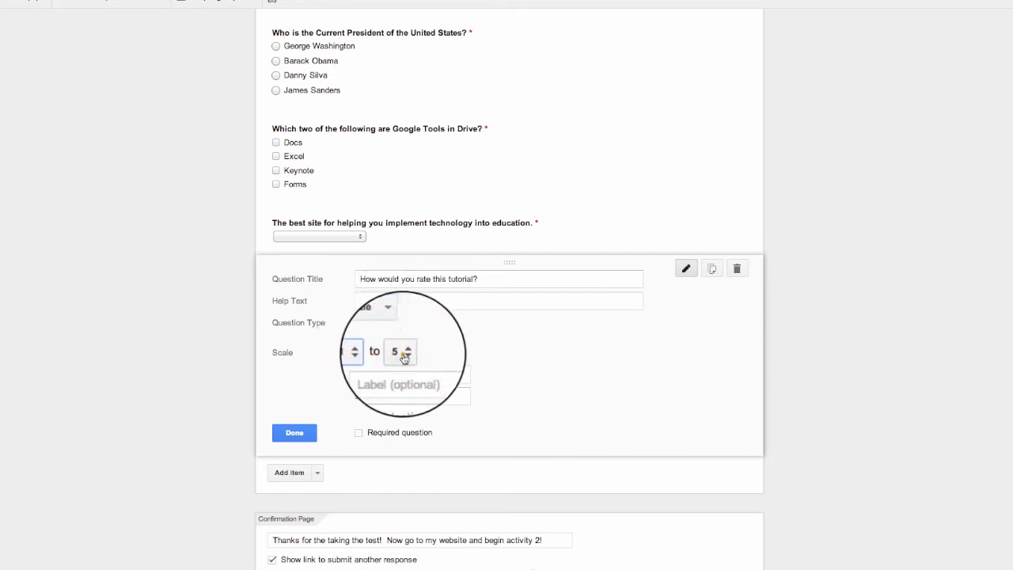
pyautogui.click(403, 354)
pyautogui.click(402, 353)
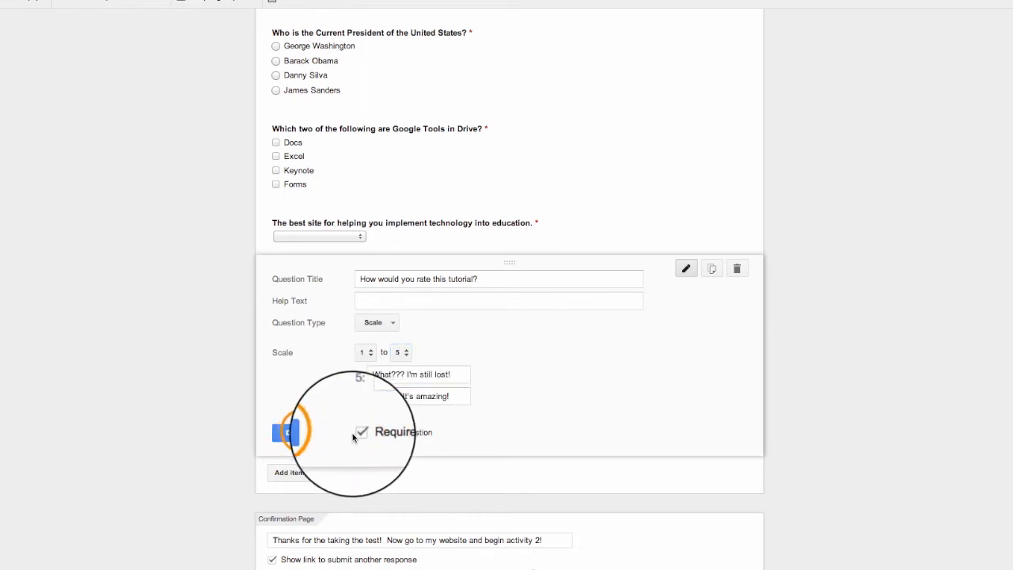
pyautogui.click(302, 434)
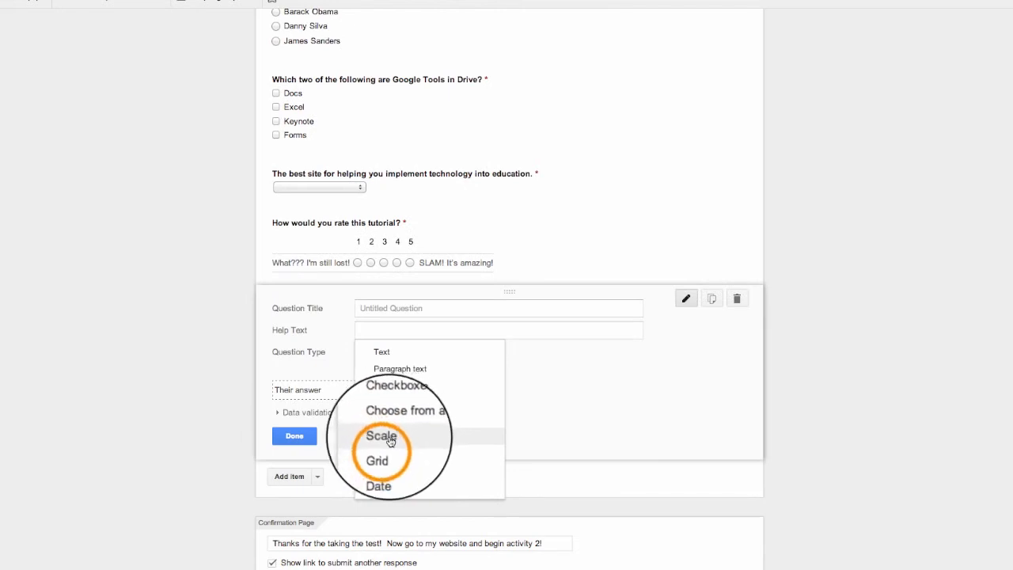
# Make the new question a required grid titled "What is the correct order of events for creating a form?"
pyautogui.click(383, 449)
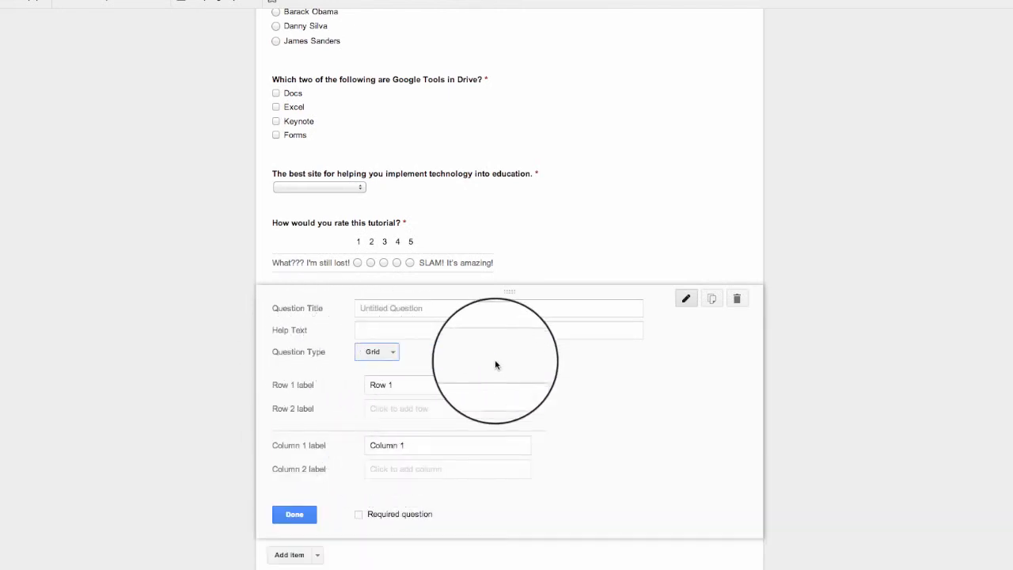
pyautogui.click(439, 308)
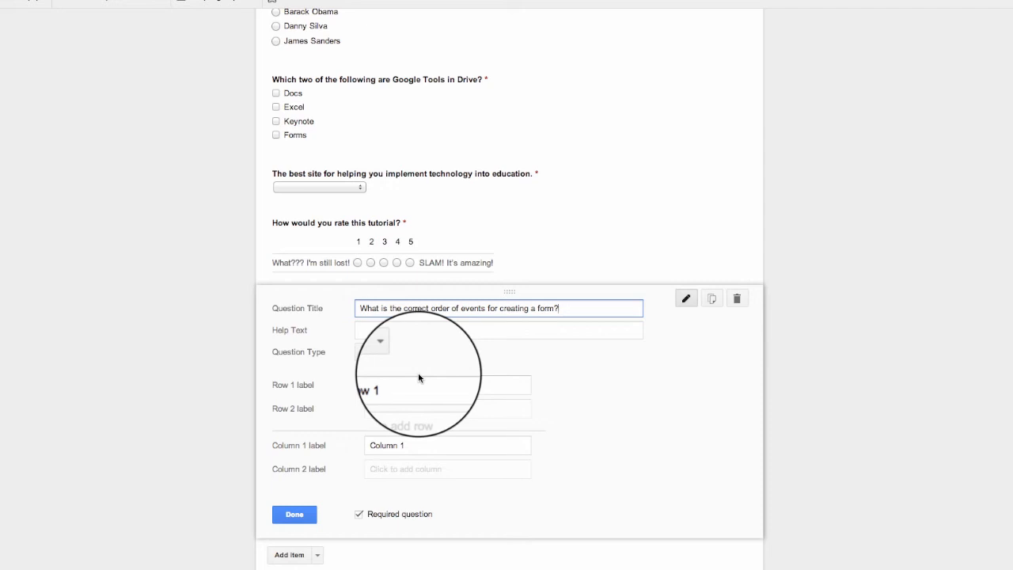
# Fill the grid with four form-creation rows starting with "Create all your questions." and columns 1 to 4, add the ordering help text, and finish
pyautogui.click(401, 383)
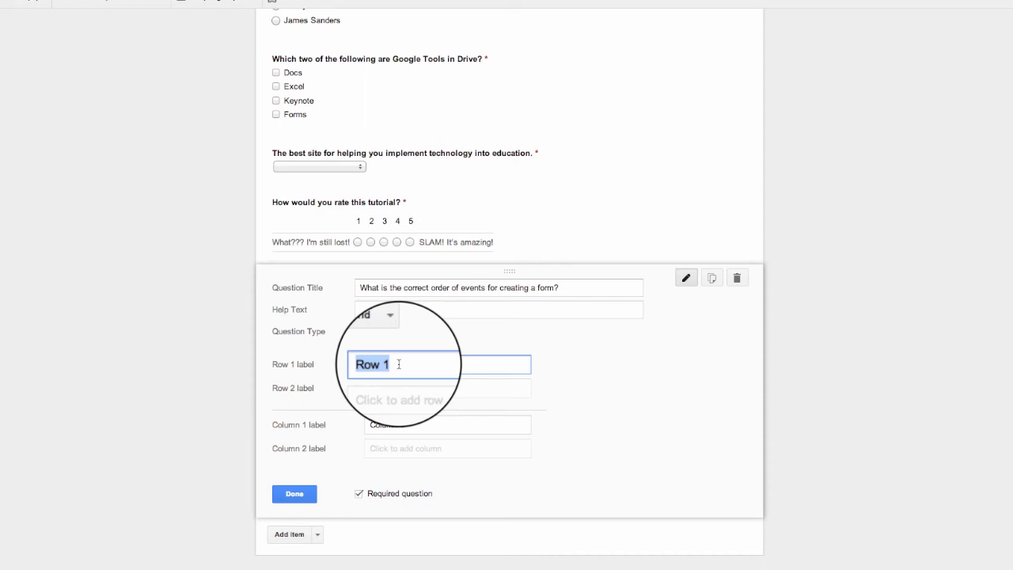
pyautogui.write('Create all your questions.')
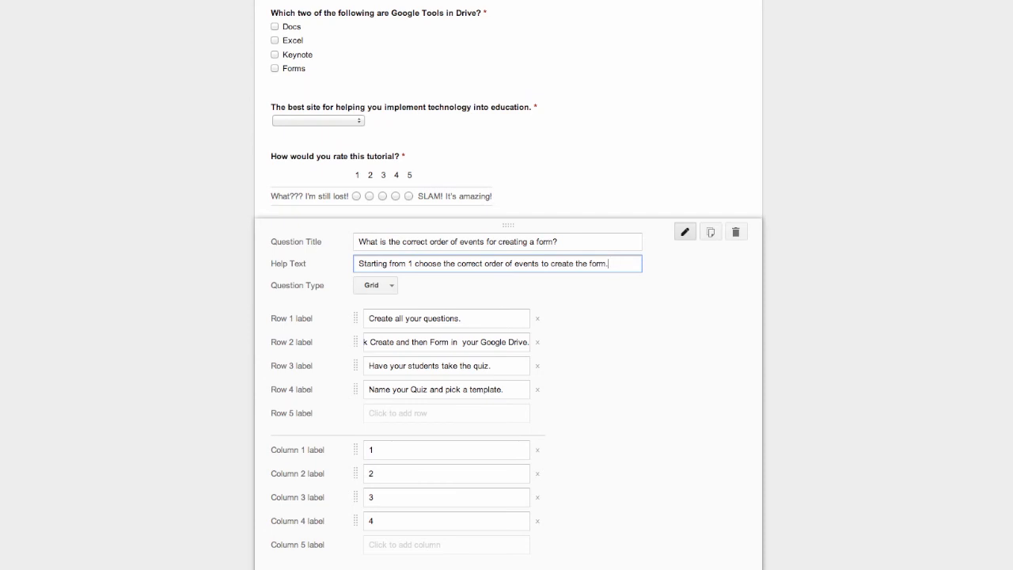
pyautogui.scroll(-2, 475, 356)
pyautogui.click(303, 503)
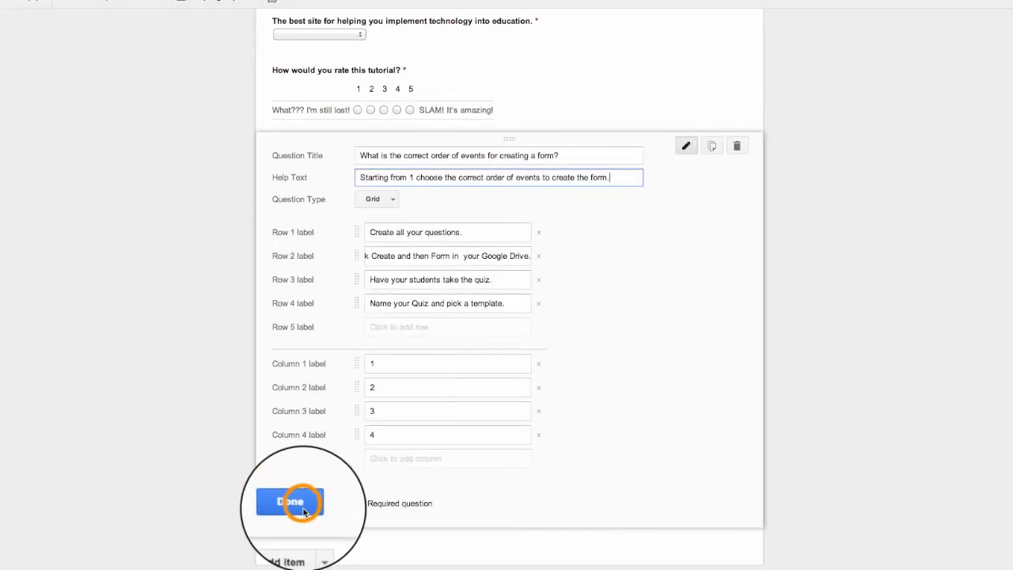